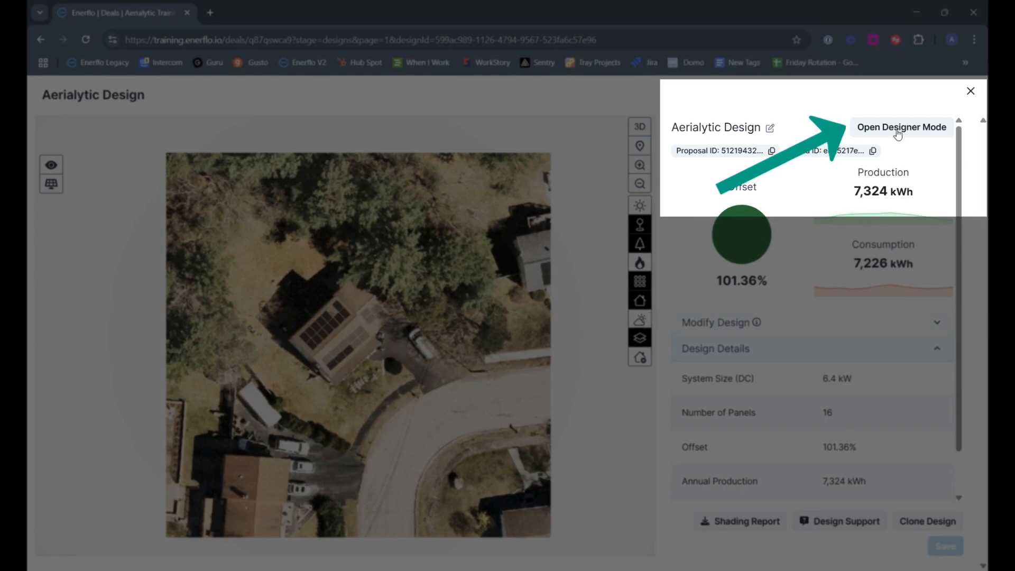
Step: Open the Aerialytic Design request from the deal's design requests in Designer Mode
click(899, 129)
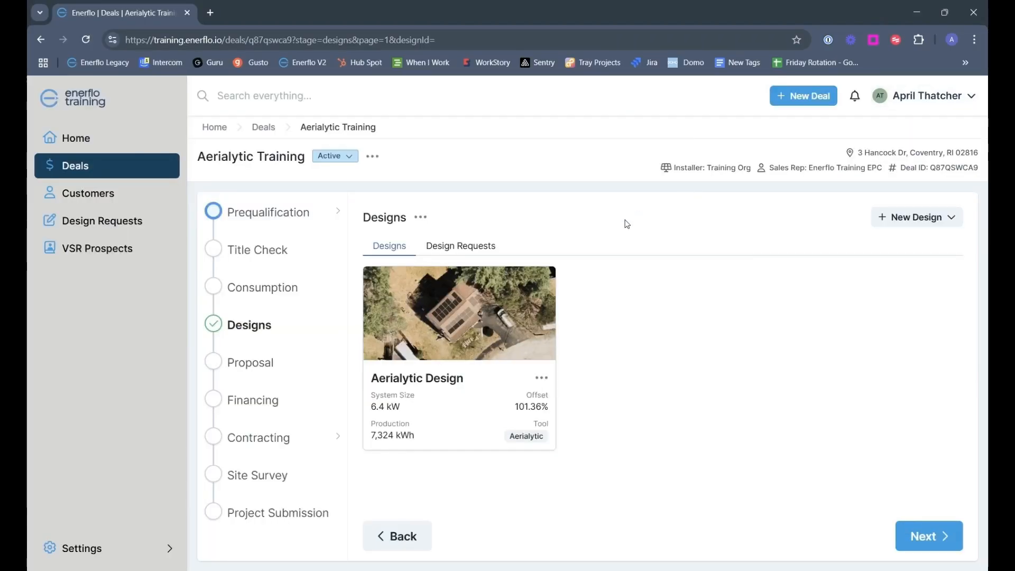
click(469, 251)
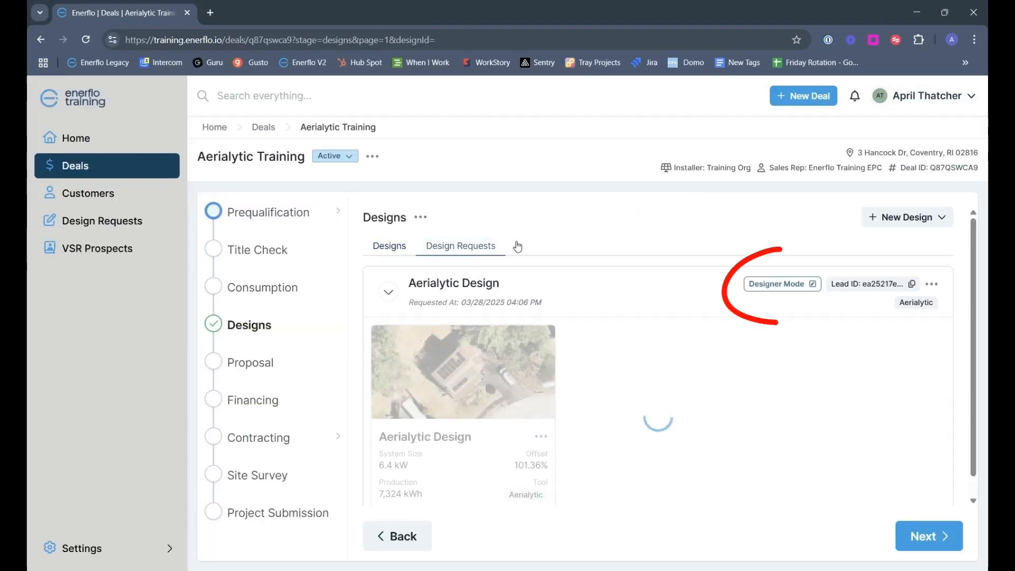
click(765, 285)
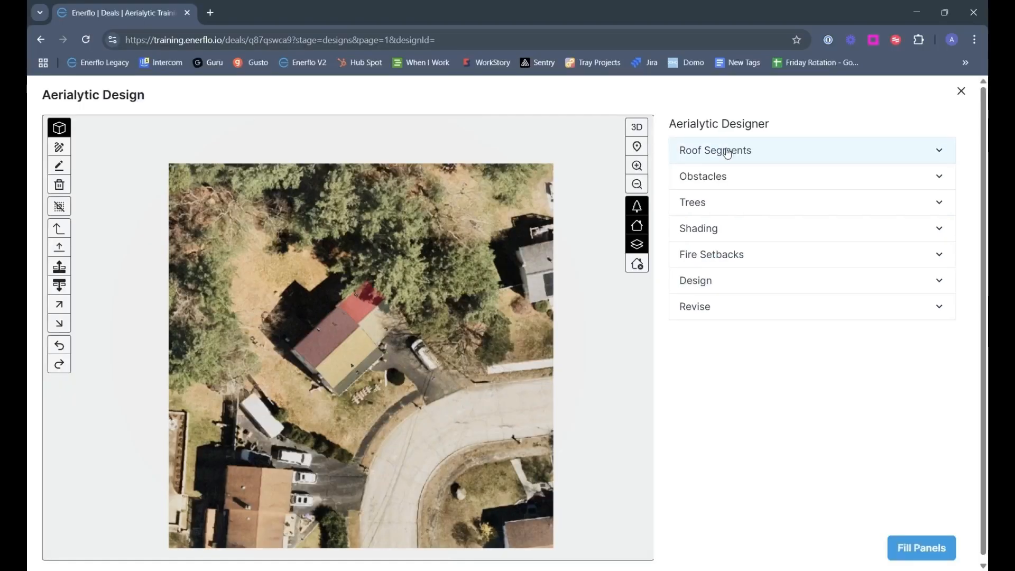
Step: Review the pitch, azimuth and eave height values of all the roof segments
click(727, 150)
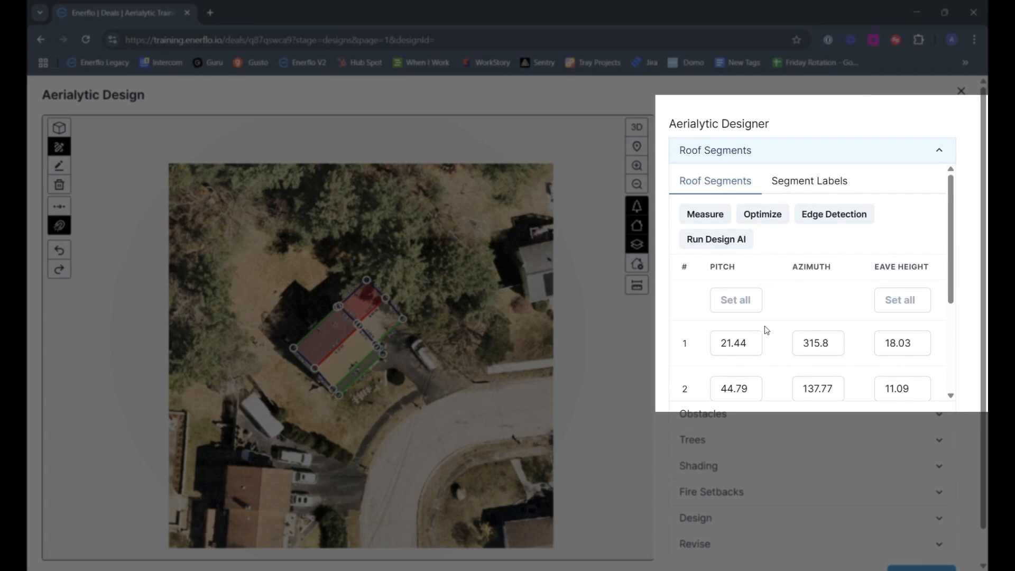
scroll(768, 367, down, 4)
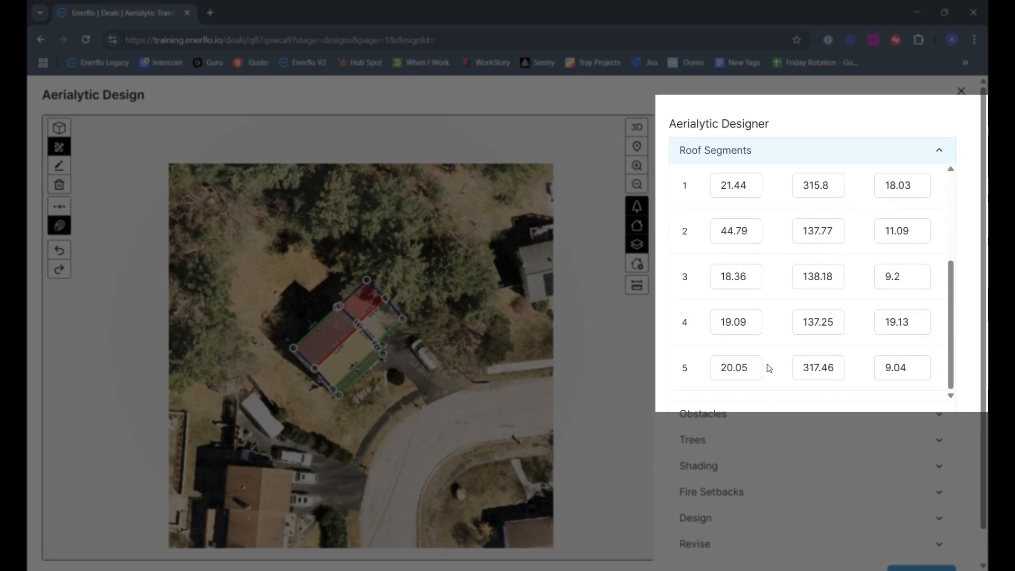
scroll(769, 368, up, 3)
scroll(769, 368, up, 1)
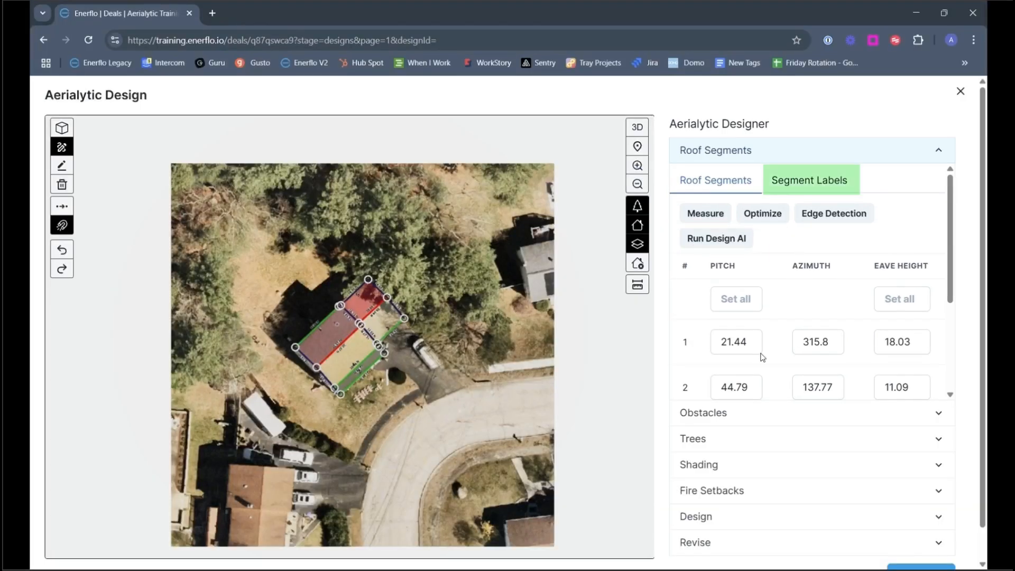
Step: Toggle the house overlay off and back on, and open the obstacle settings
click(633, 226)
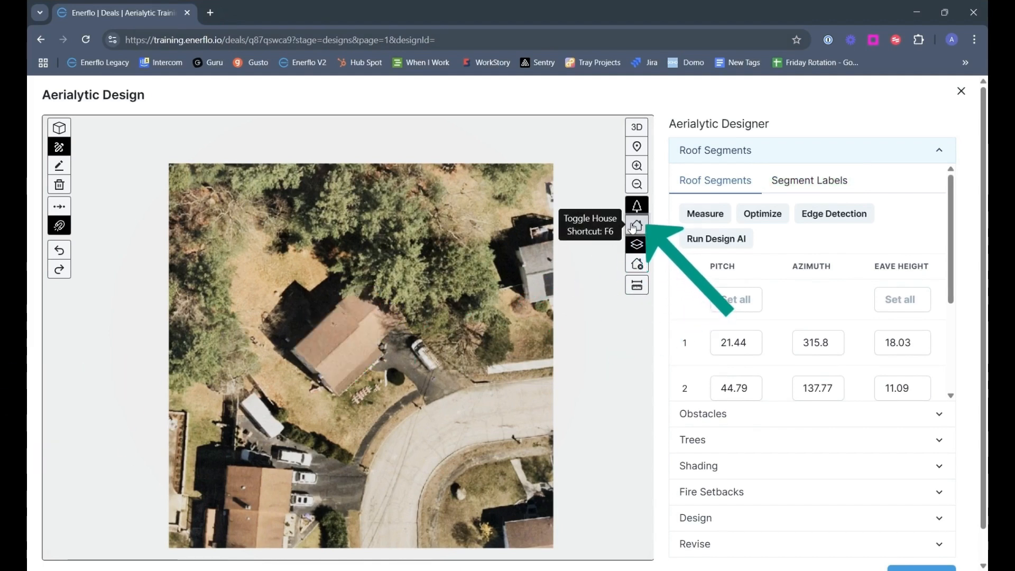
click(633, 227)
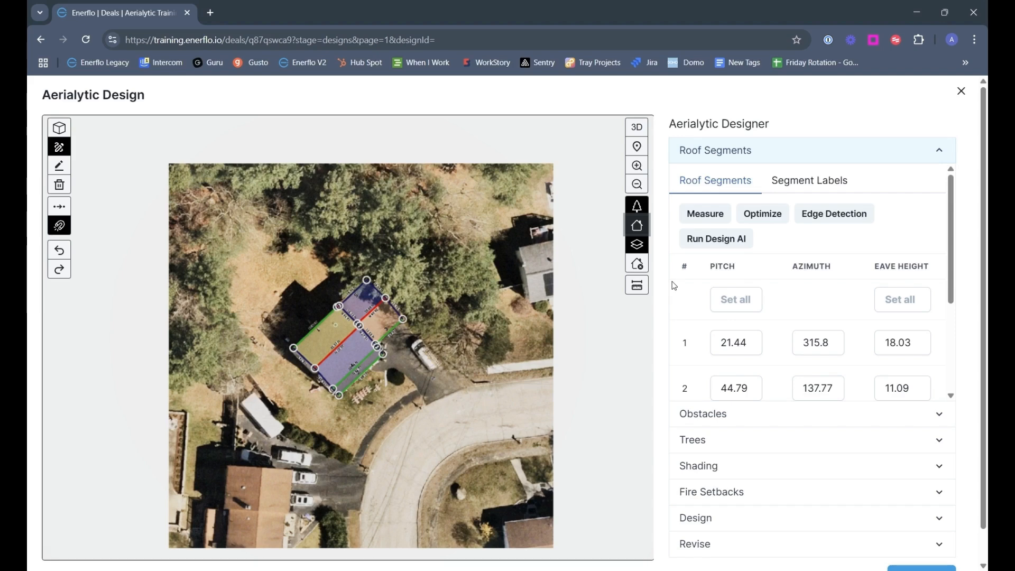
click(711, 414)
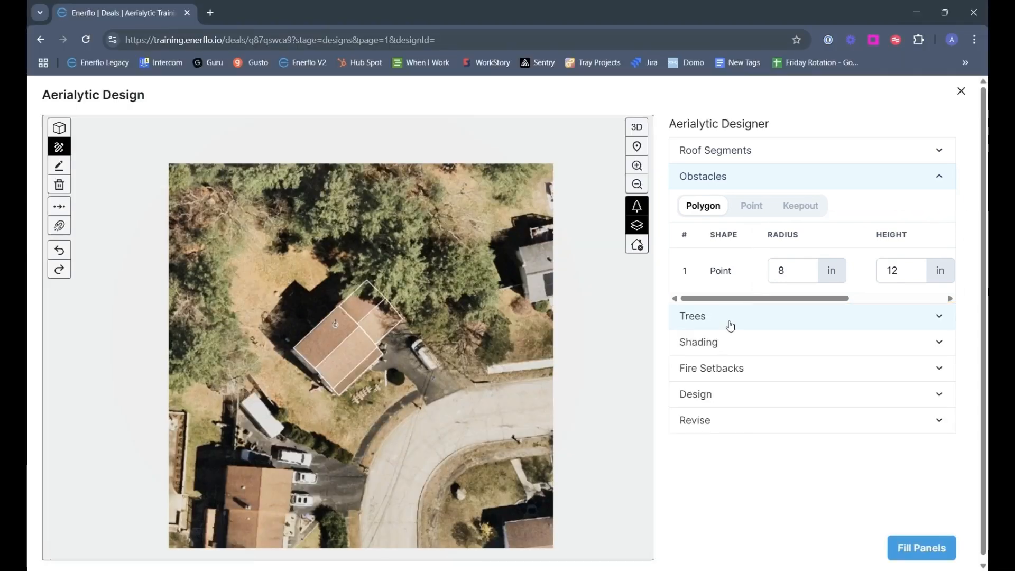
Step: Add a sphere-shaped tree about 35 ft tall on the ground northwest of the house
click(730, 323)
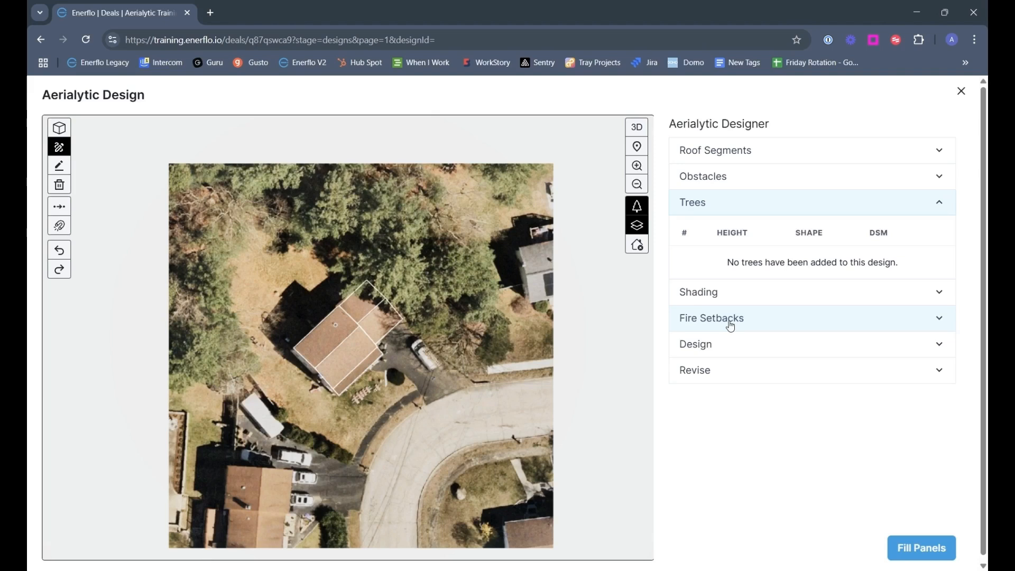
click(57, 149)
drag(250, 273, 279, 256)
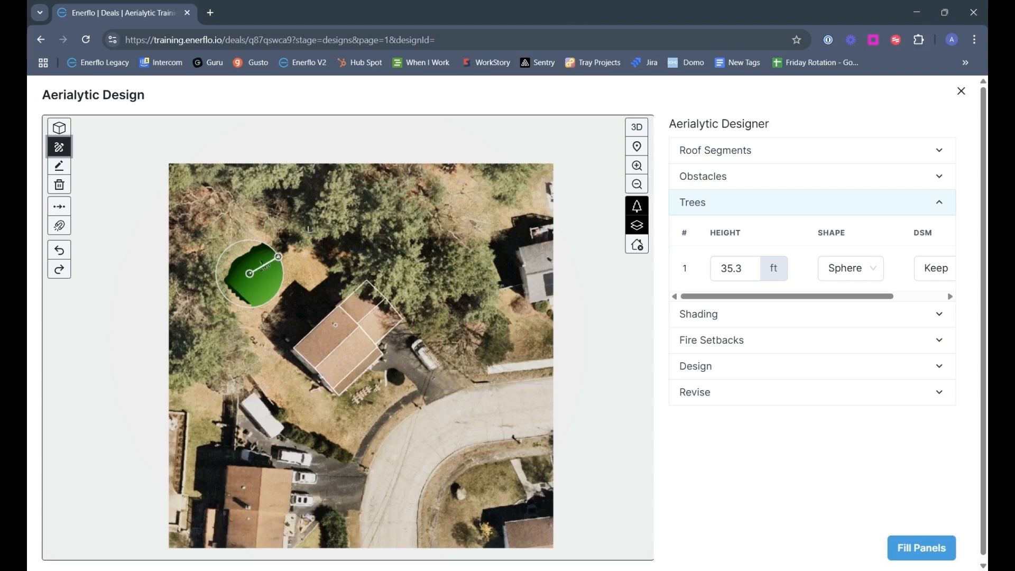
Step: Inspect the added tree in the 3D view with trees hidden and shown, and return to 2D to check its settings
click(637, 132)
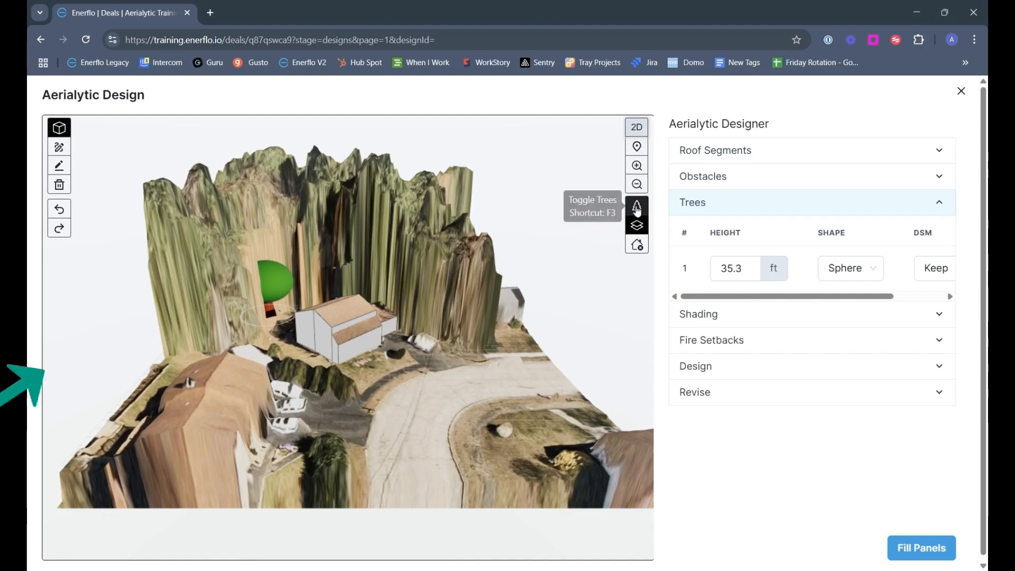
click(637, 209)
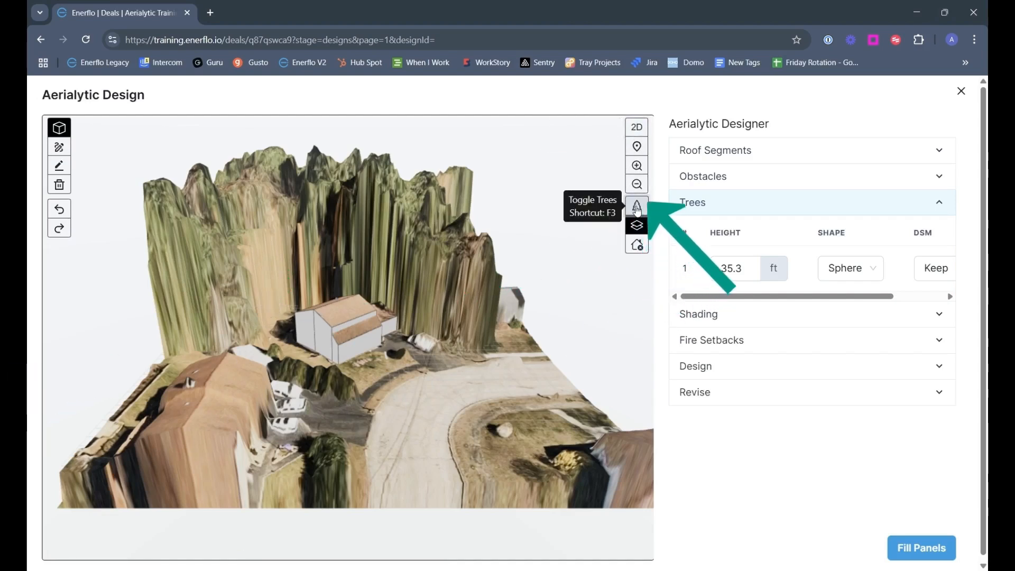
click(637, 209)
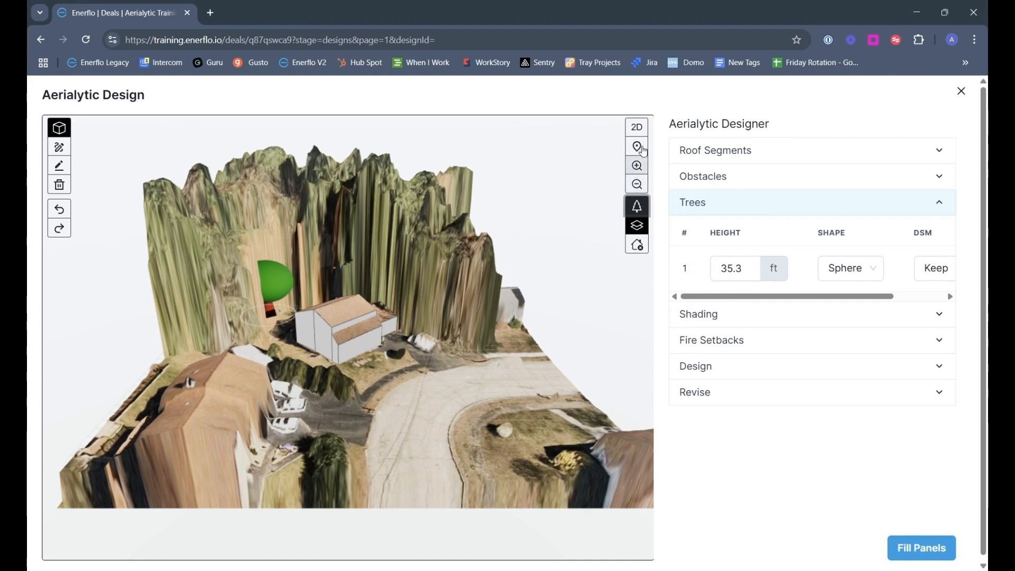
click(638, 131)
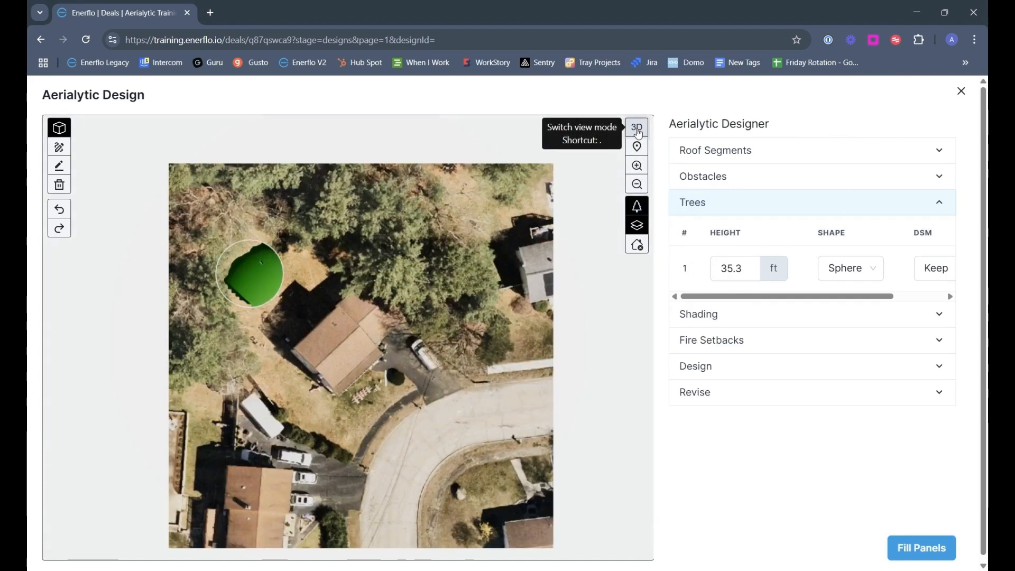
scroll(716, 268, right, 2)
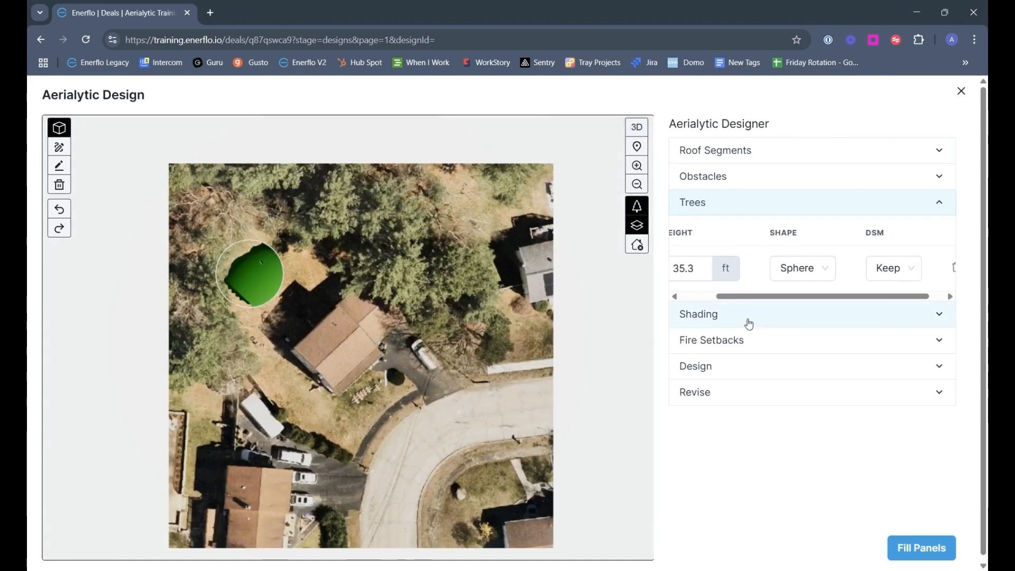
Step: Run the shading analysis on the roof and view the available options for the TSRF metric and the Year period
click(749, 320)
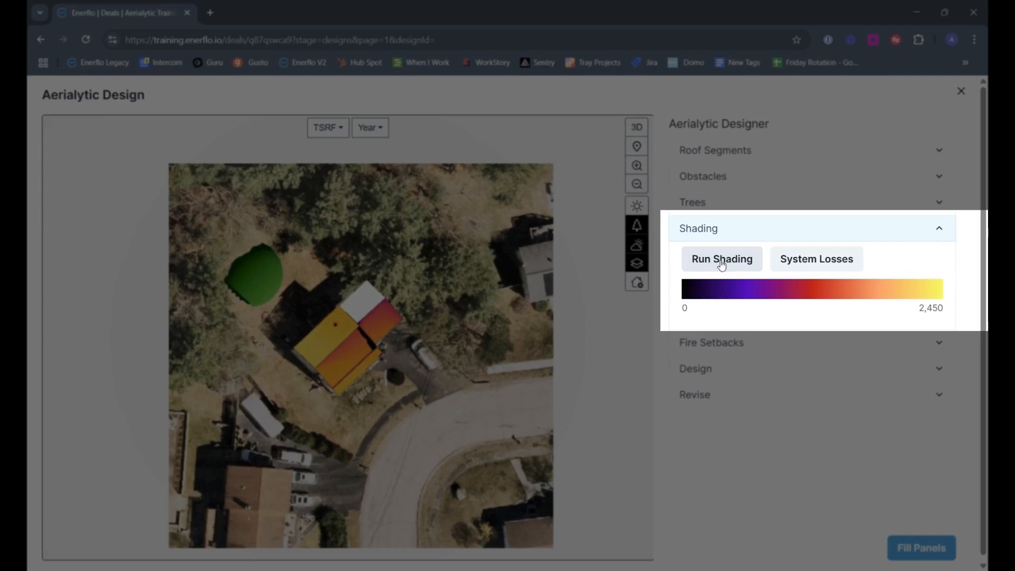
click(722, 260)
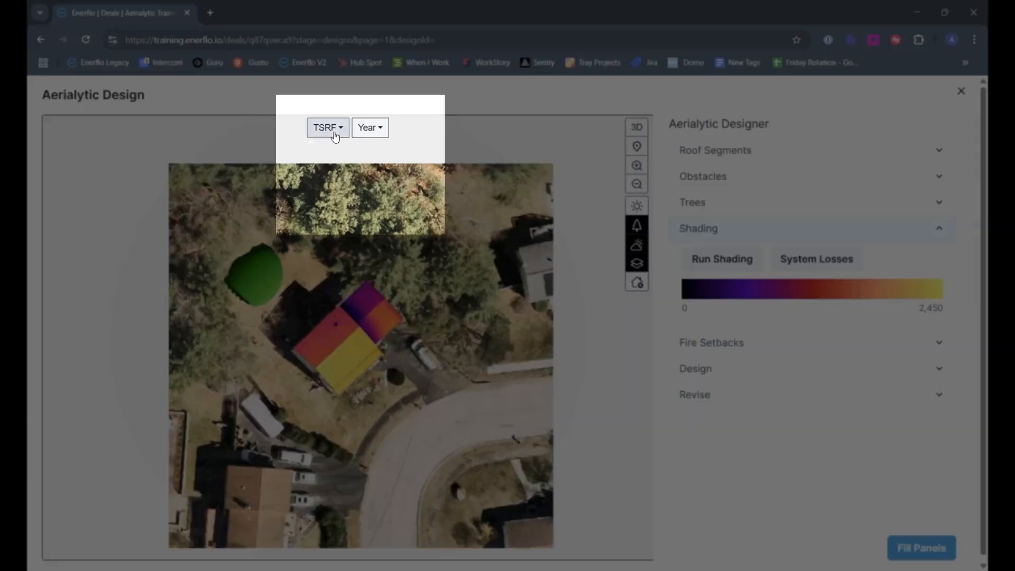
click(335, 135)
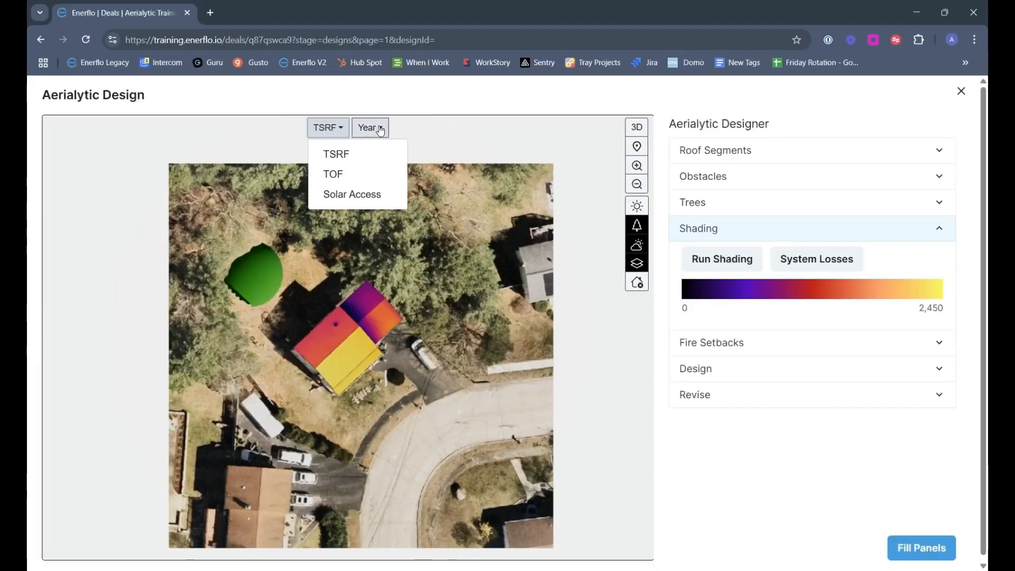
click(380, 129)
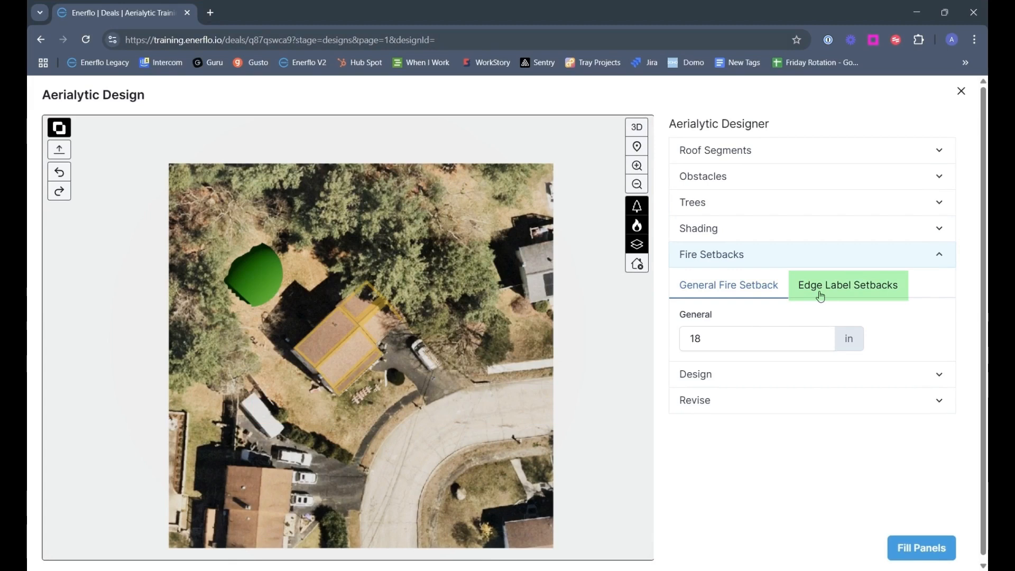
Step: Review the edge label fire setbacks and toggle the setback overlay off and back on
click(821, 296)
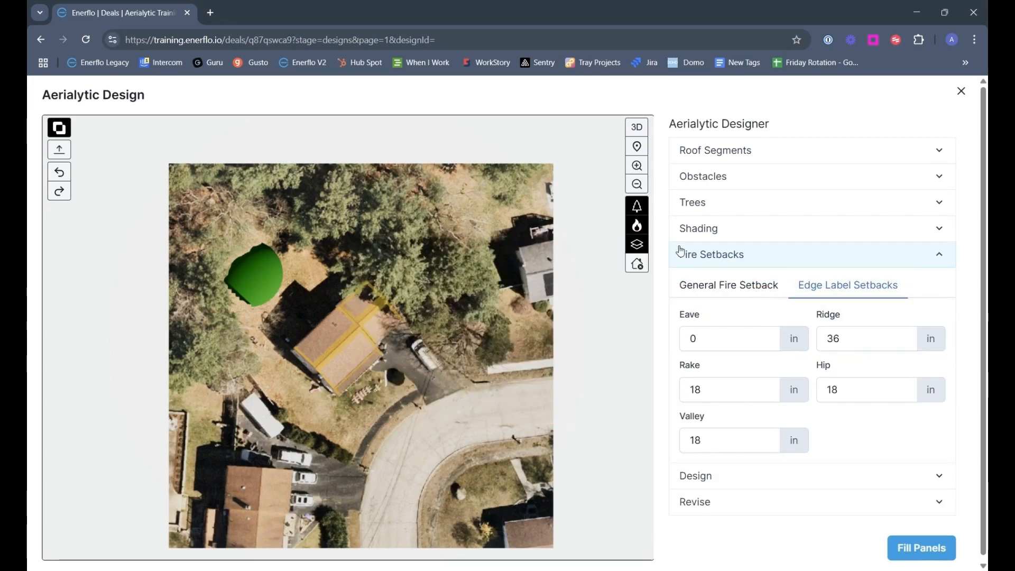
click(636, 228)
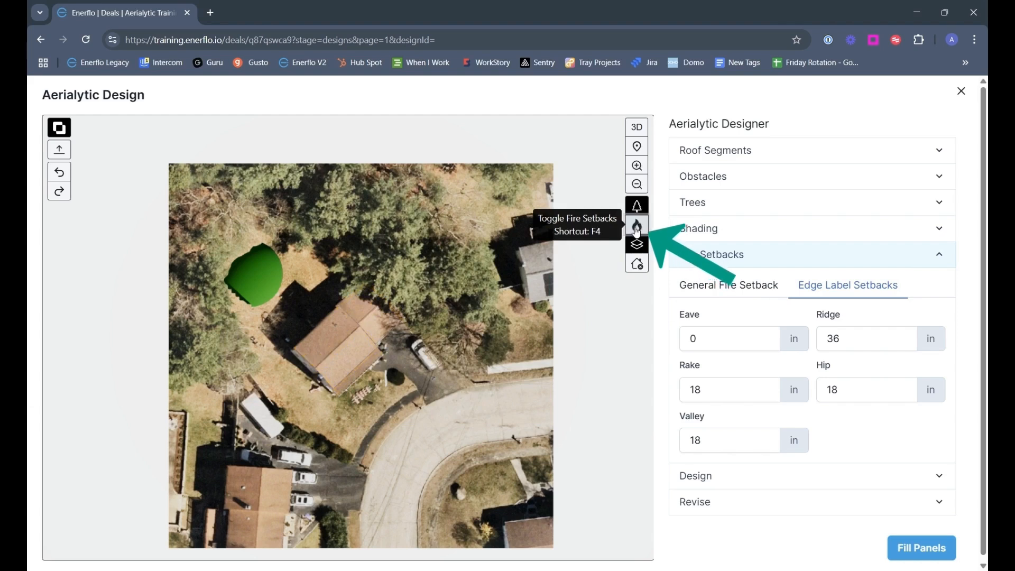
click(636, 228)
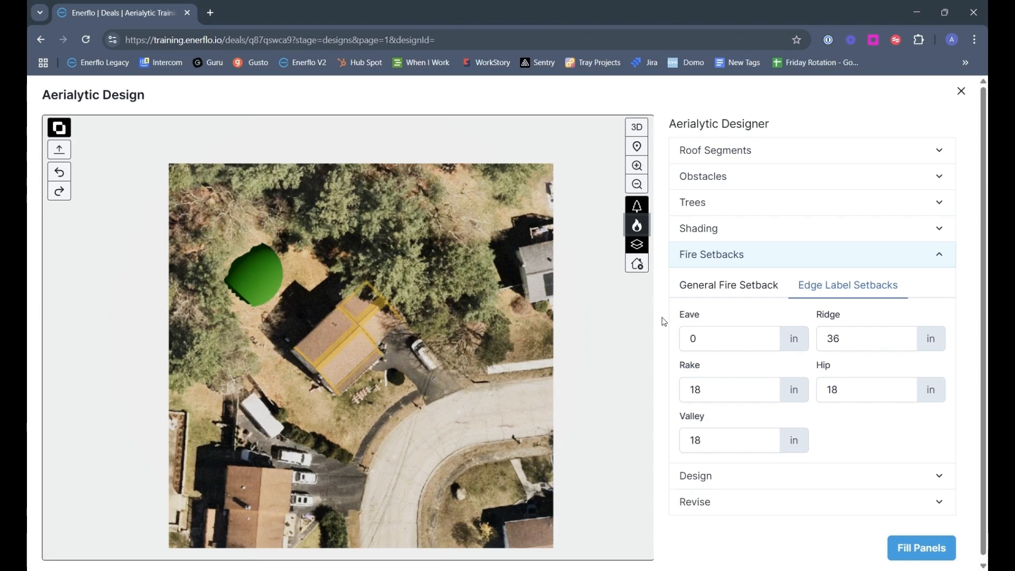
Step: Review the design's equipment and layout settings and fill the roof with LG 400W panels using fill mode Both
click(703, 481)
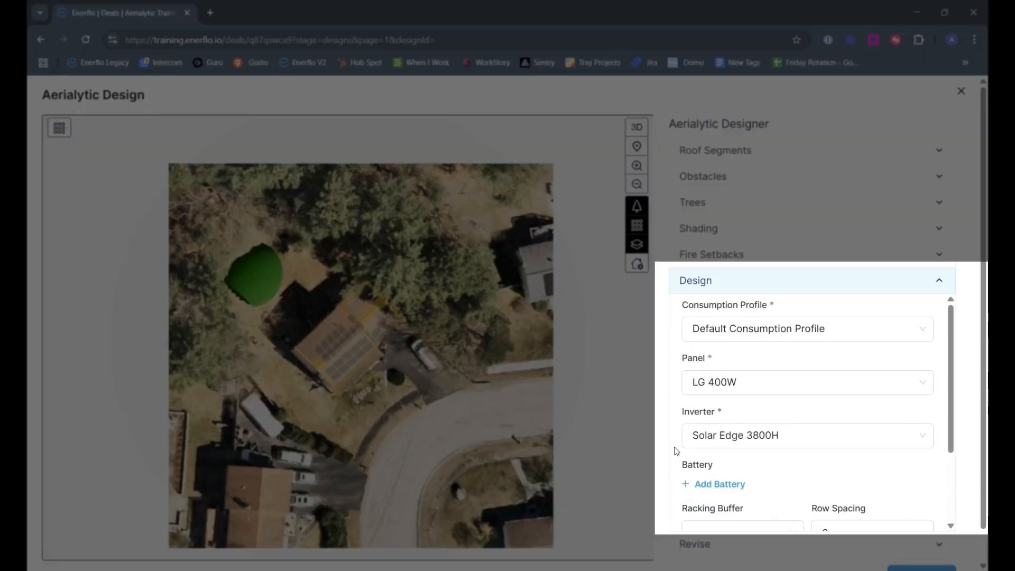
scroll(677, 439, down, 2)
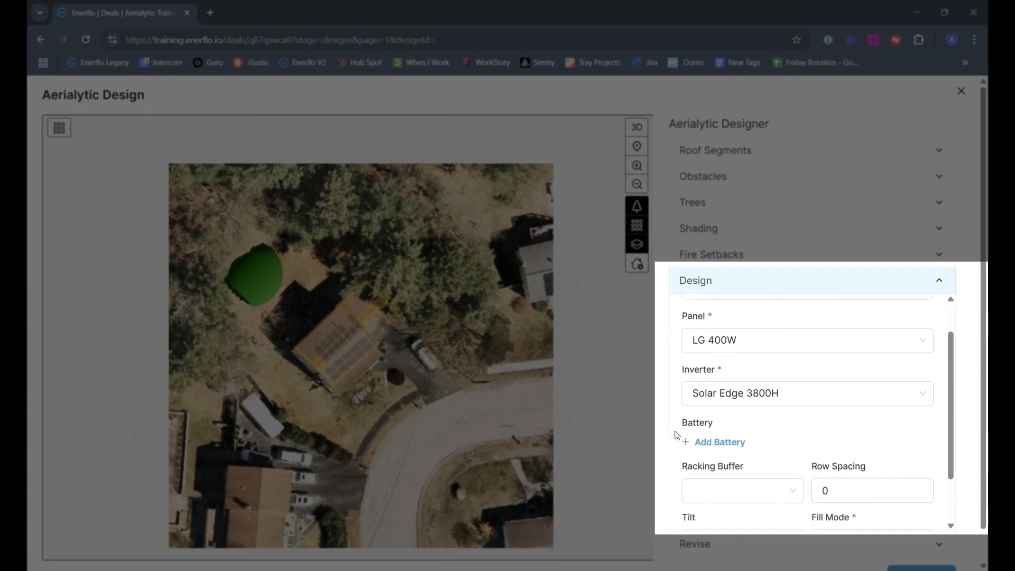
scroll(677, 434, down, 3)
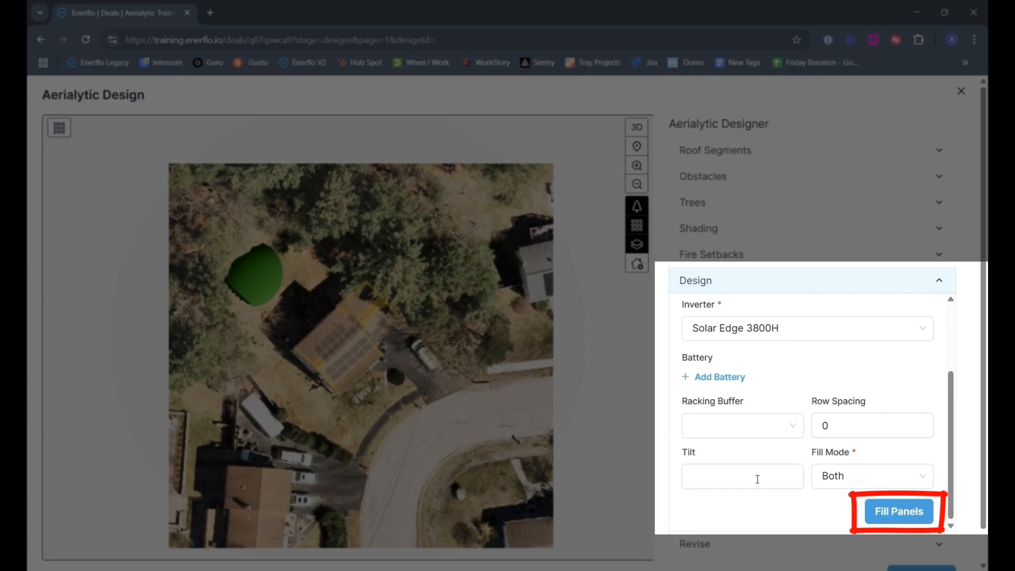
click(882, 520)
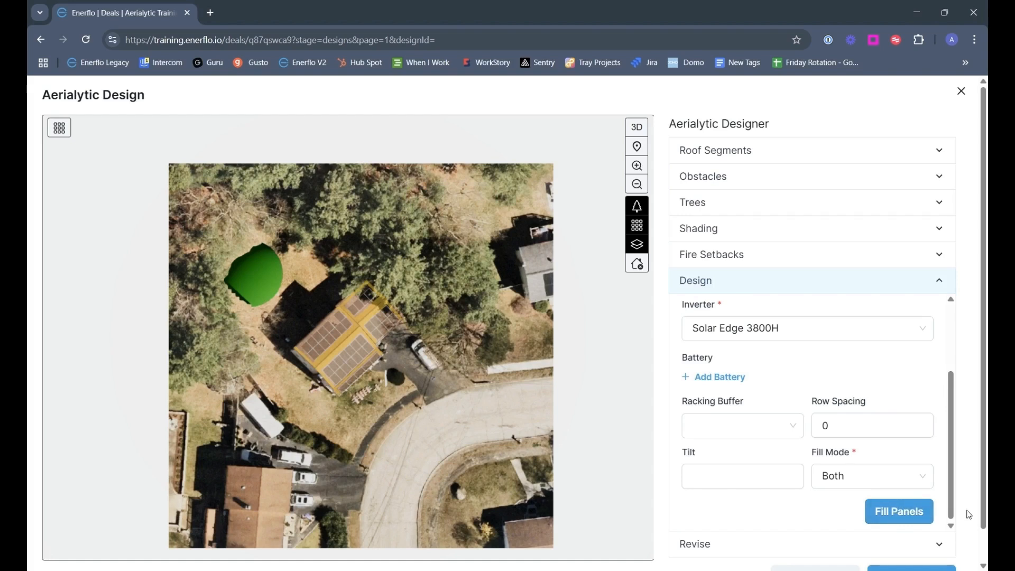
Step: View the Revise options for the panel layout and create a new design from it
scroll(968, 514, down, 1)
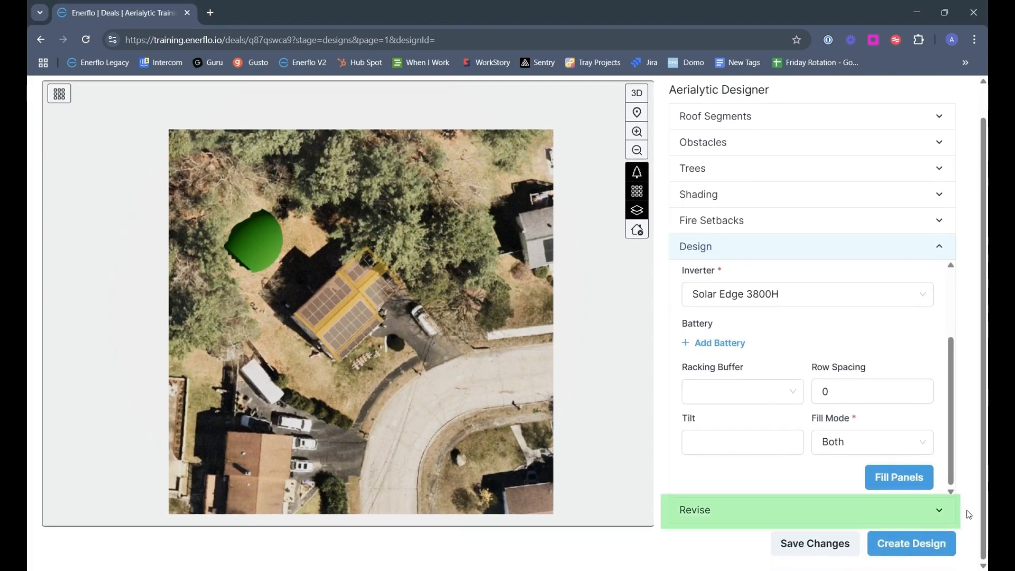
click(928, 511)
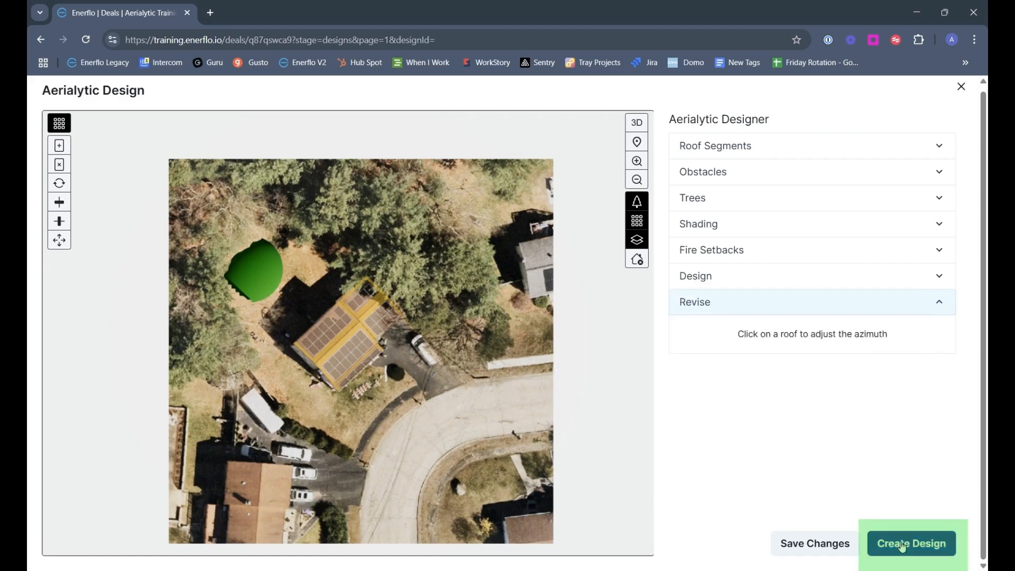
click(902, 544)
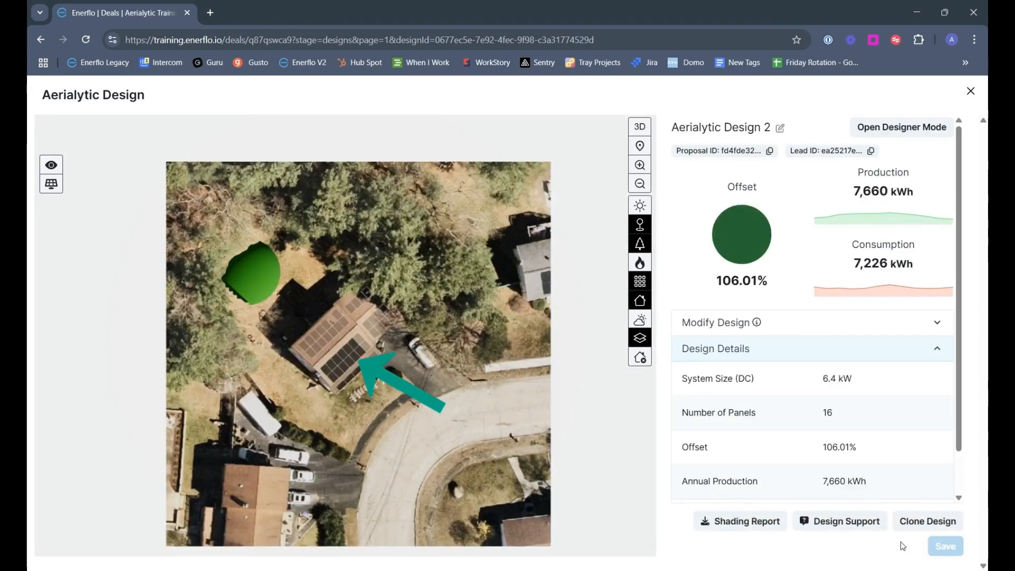
Step: Activate panels on the house's northwest roof face, deactivate several on the southeast face, and save the design
click(343, 322)
click(337, 330)
click(354, 344)
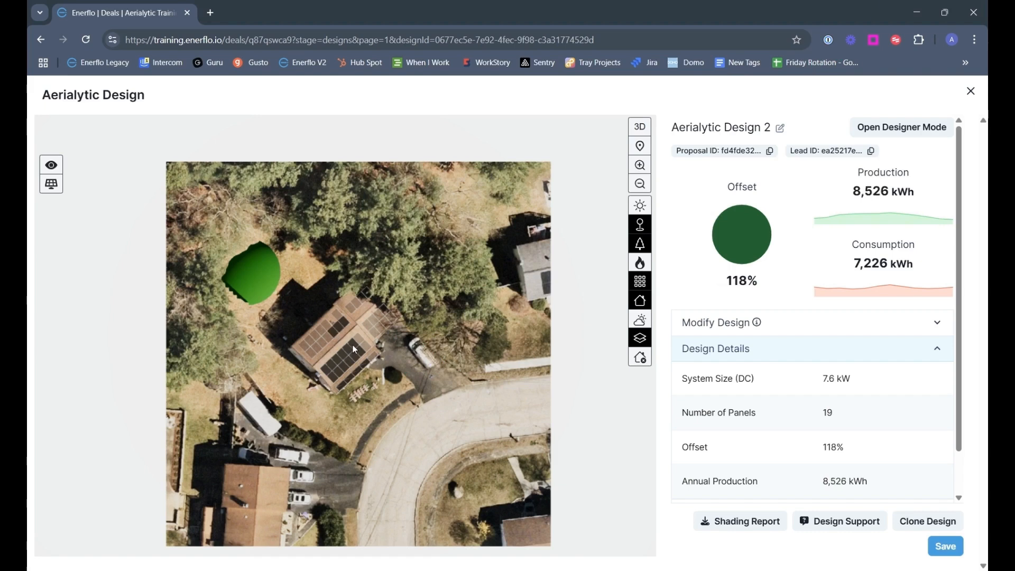
click(347, 347)
click(346, 350)
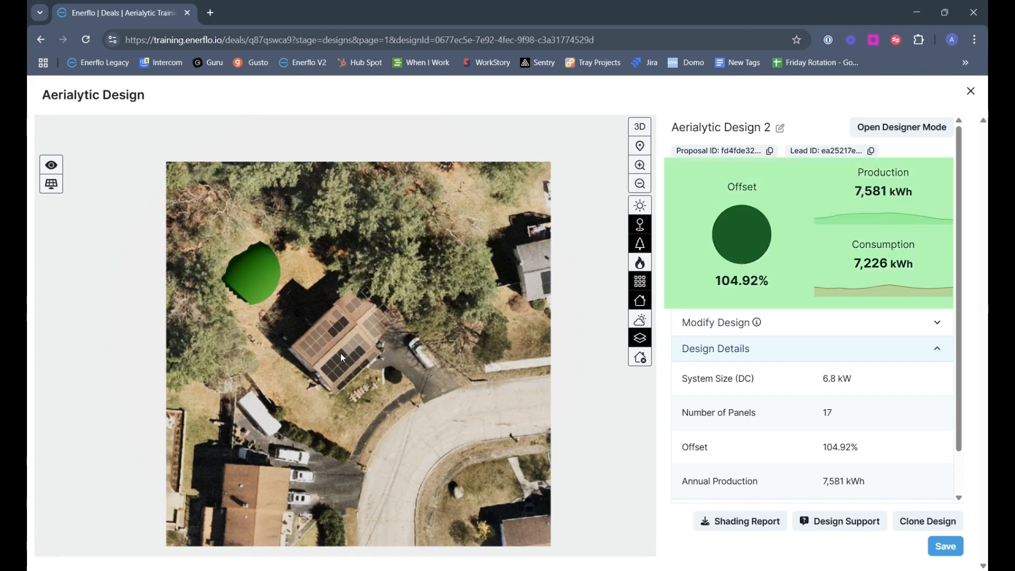
click(341, 355)
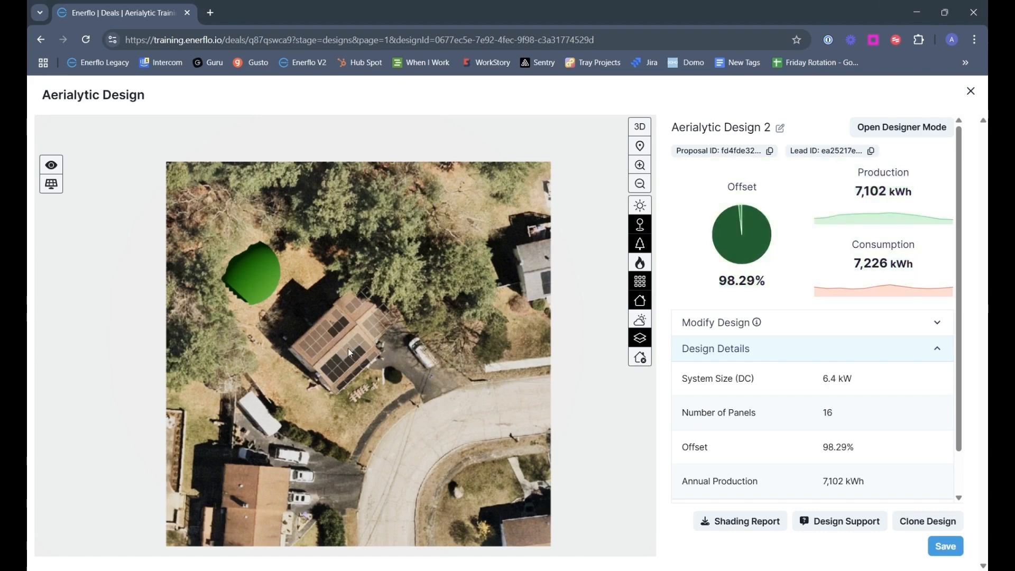
click(946, 548)
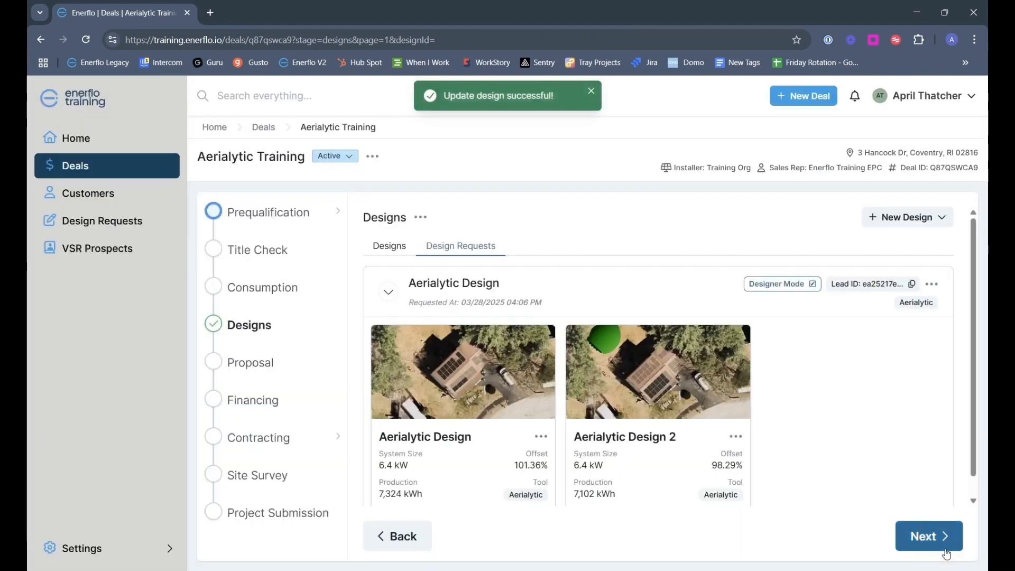